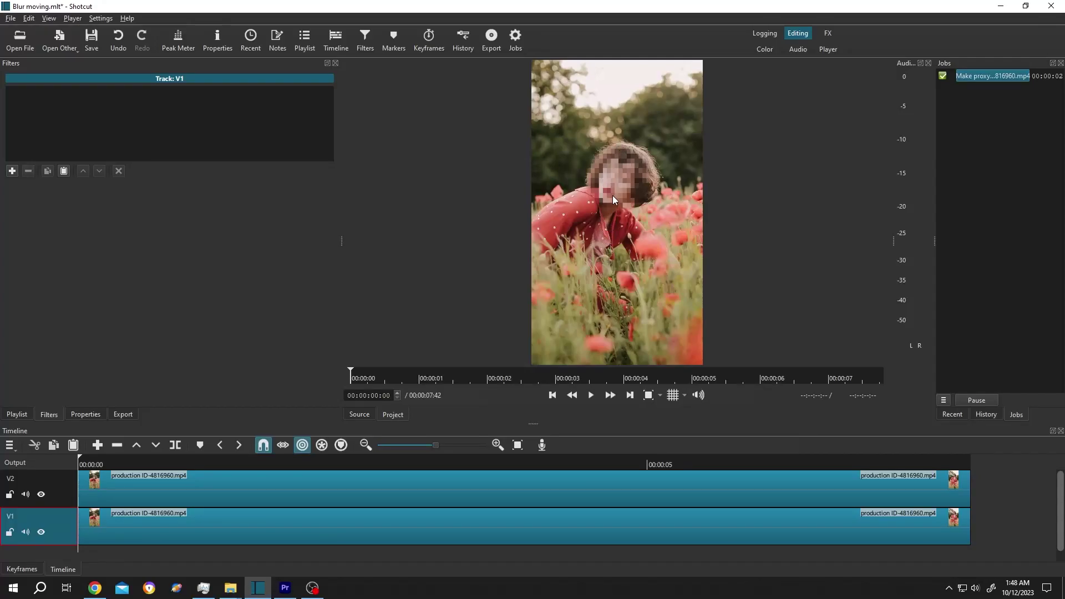
# - Preview the pixelated clip, hide track V2, and insert a new video track above it
pyautogui.click(591, 396)
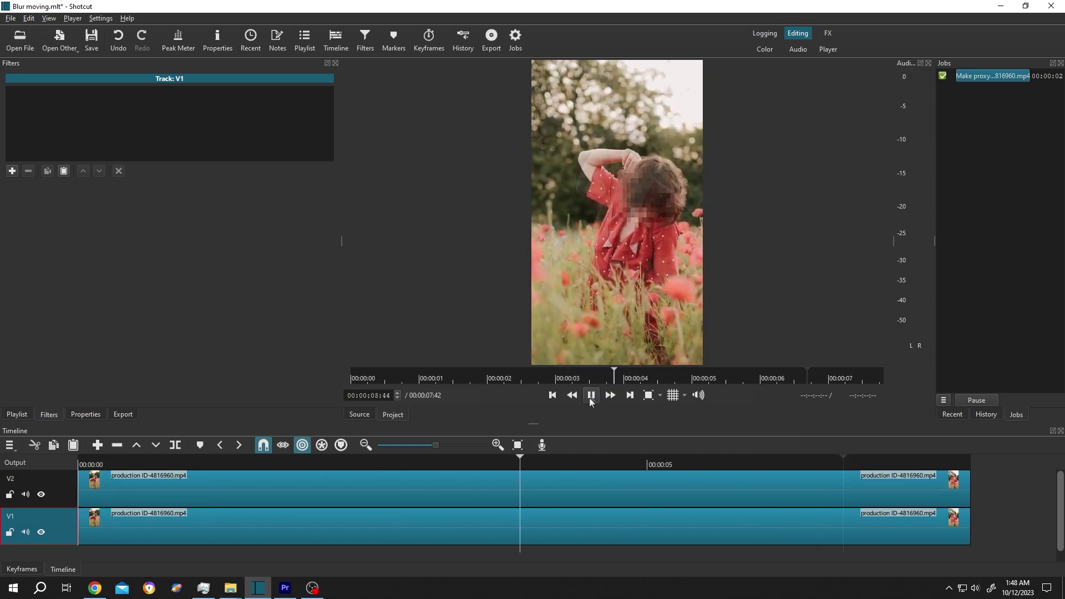
pyautogui.click(591, 397)
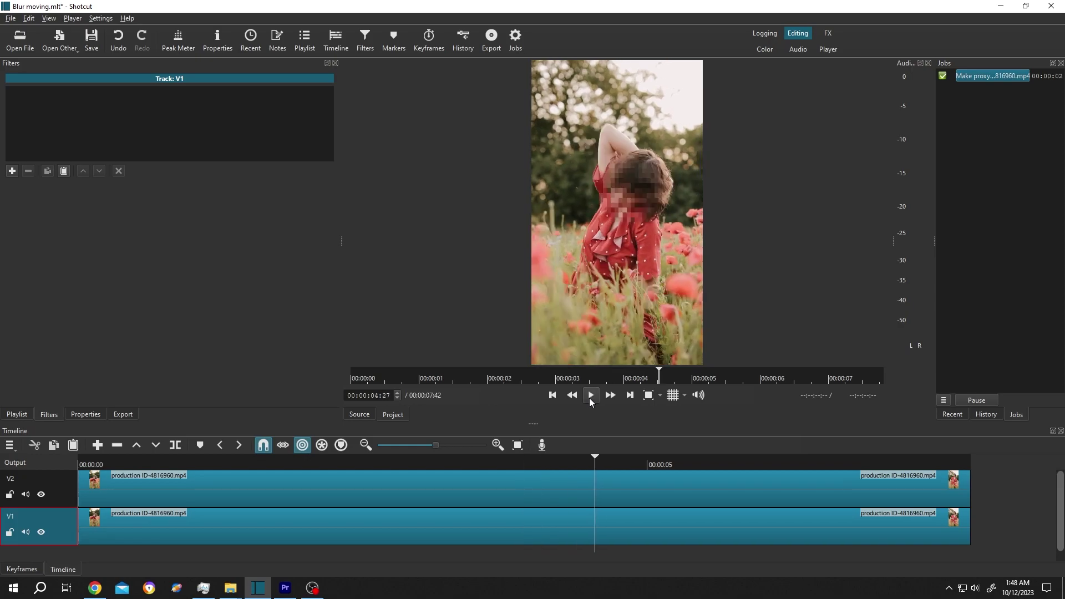
pyautogui.click(41, 494)
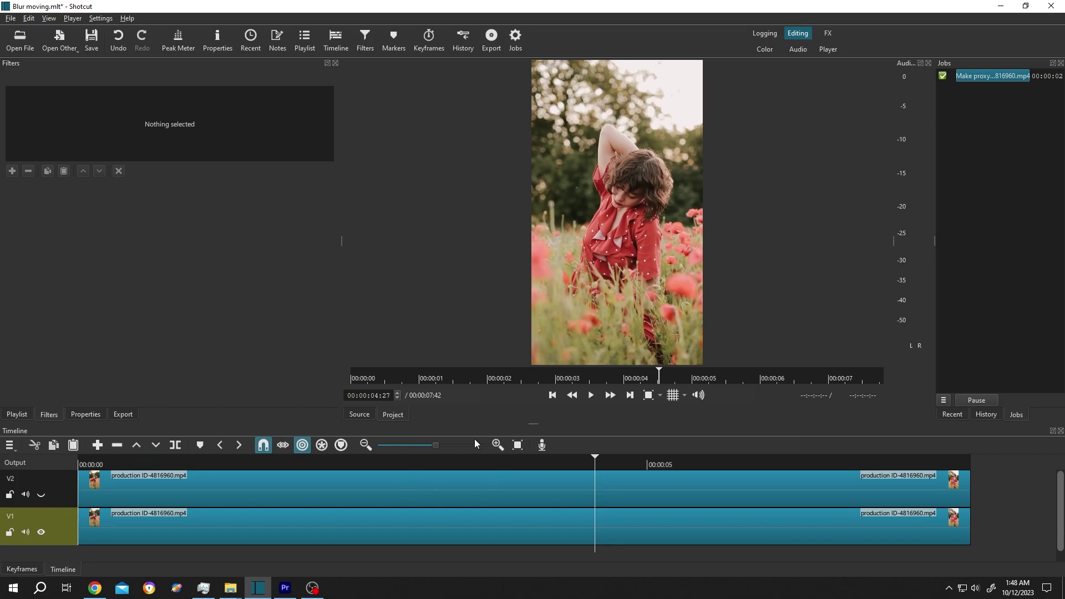
pyautogui.rightClick(63, 498)
pyautogui.moveTo(104, 504)
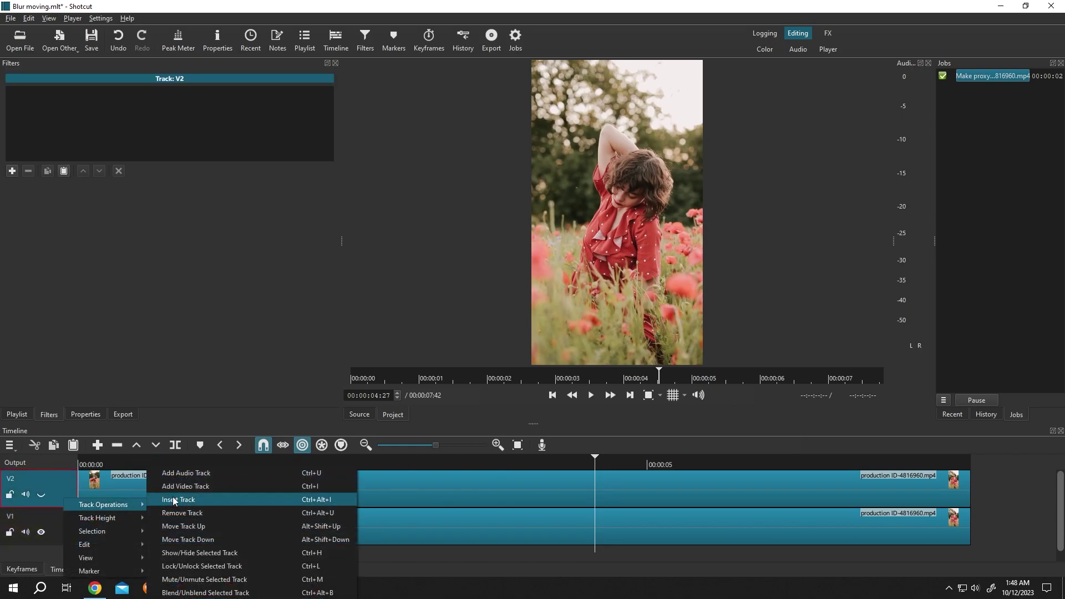
pyautogui.click(172, 496)
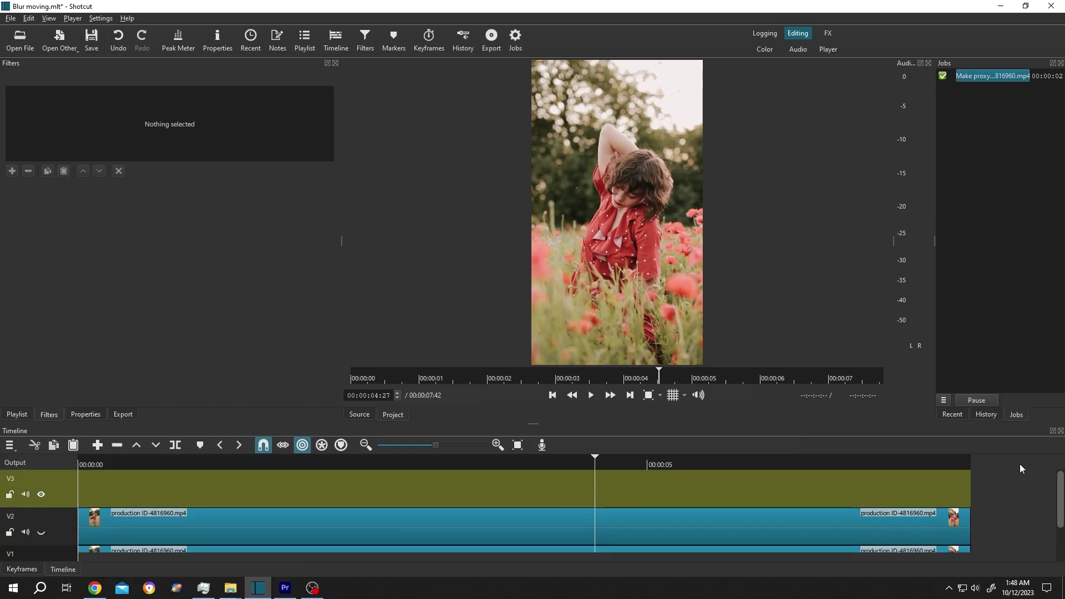
pyautogui.scroll(-2, 1062, 502)
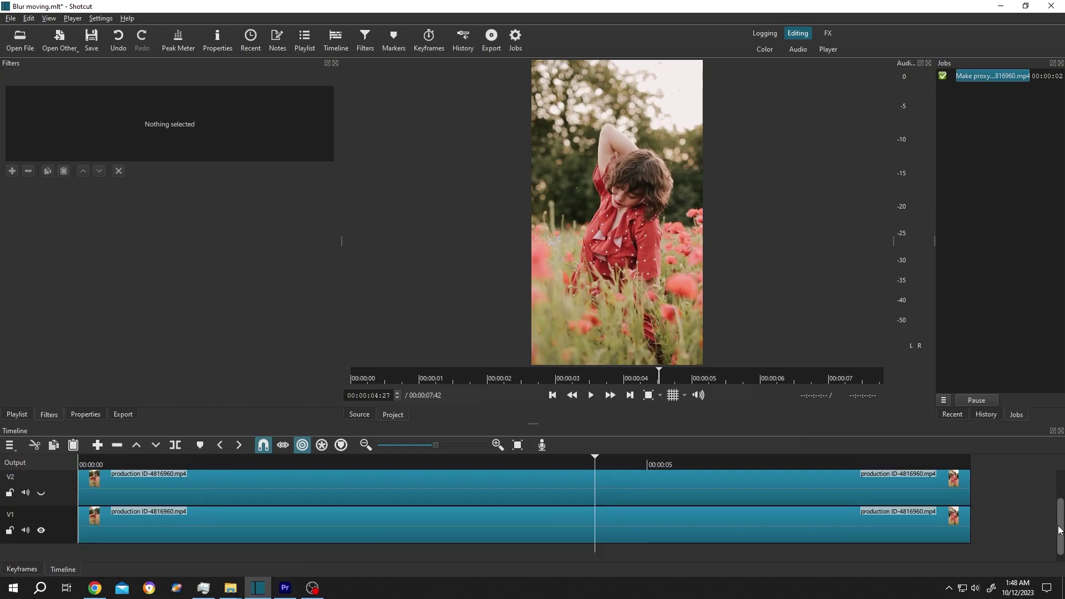
# - Paste a copy of the V1 poppy-field clip onto new track V3 at the start
pyautogui.click(373, 525)
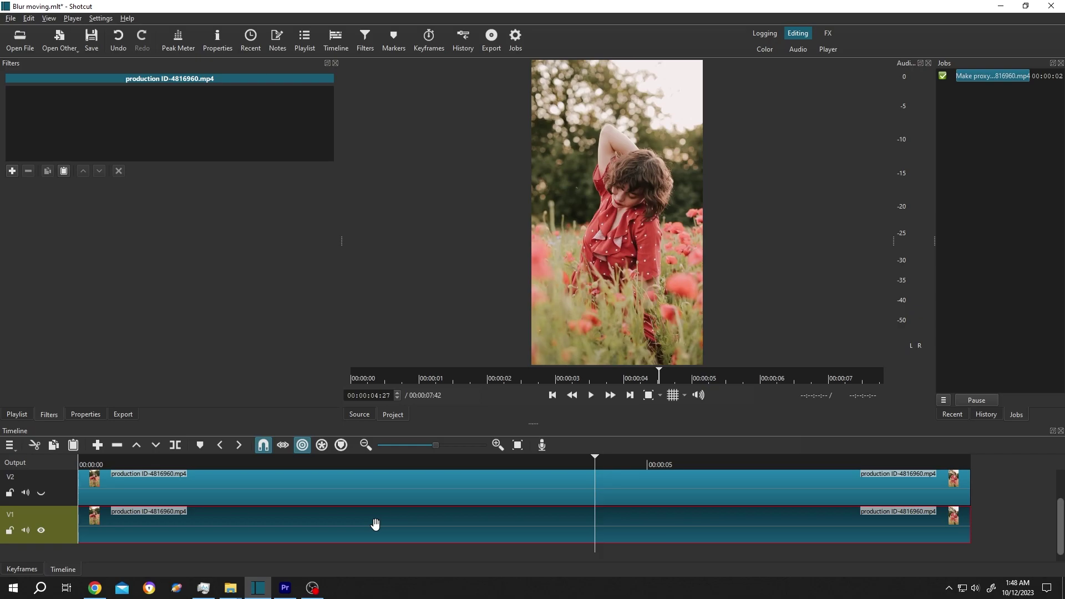
pyautogui.scroll(1, 1062, 506)
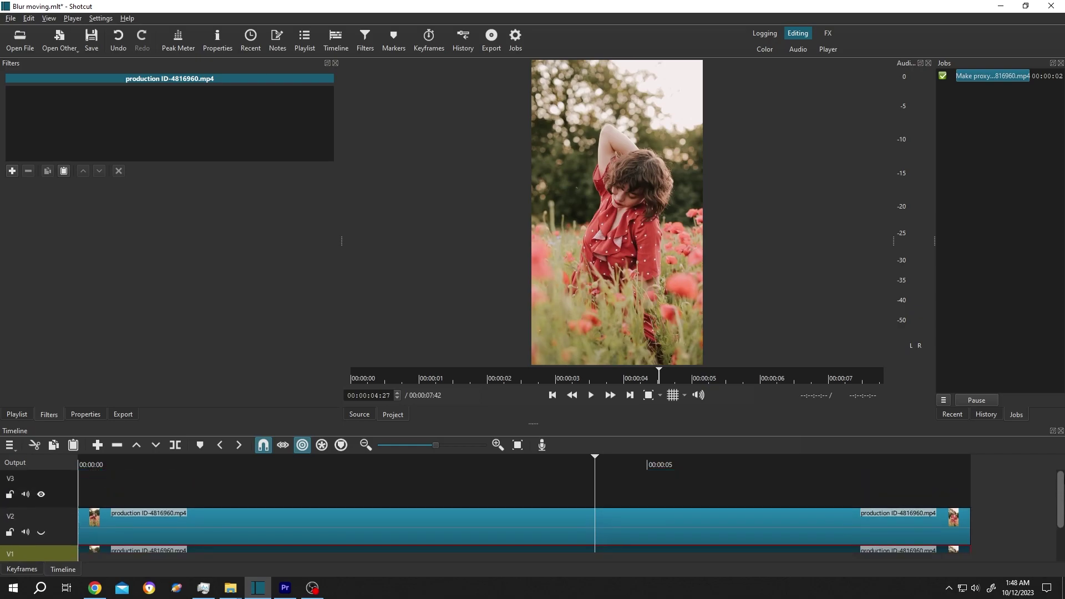
pyautogui.moveTo(597, 454); pyautogui.dragTo(51, 465)
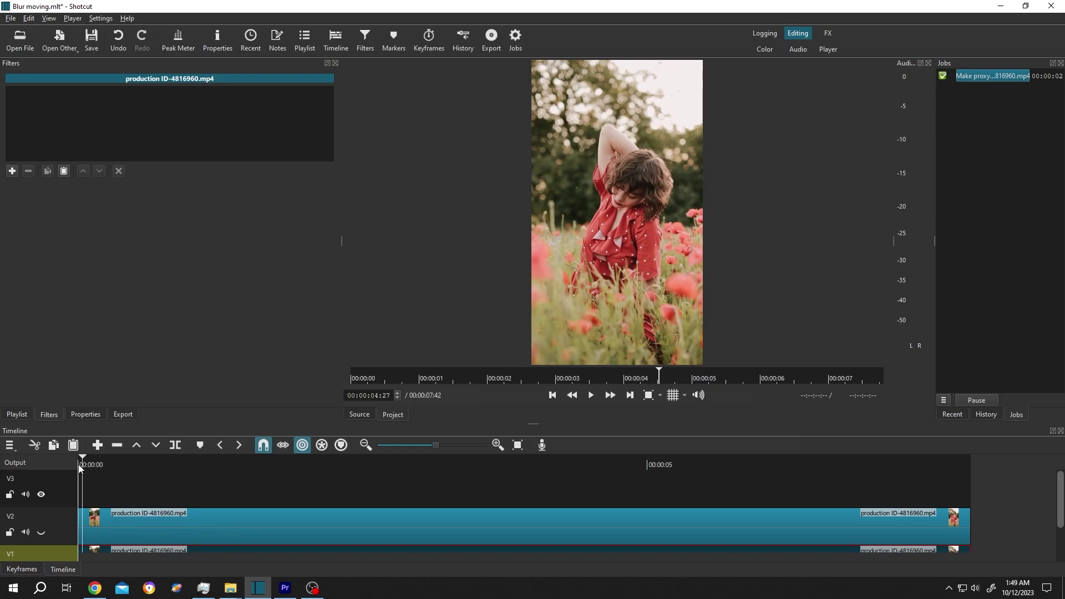
pyautogui.click(73, 497)
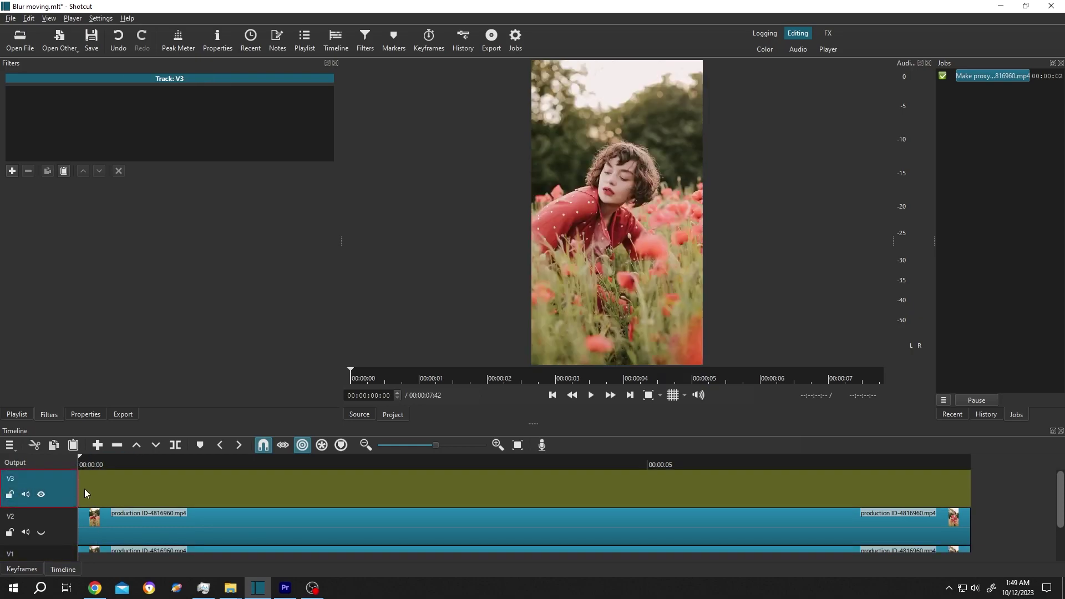
pyautogui.hotkey('ctrl', 'v')
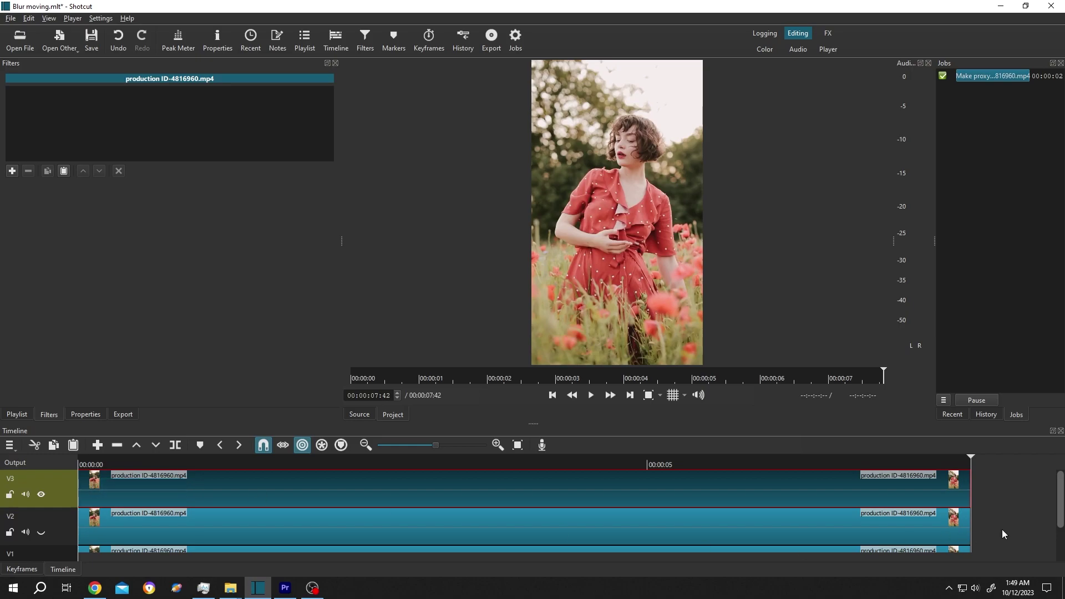
pyautogui.moveTo(971, 456); pyautogui.dragTo(26, 478)
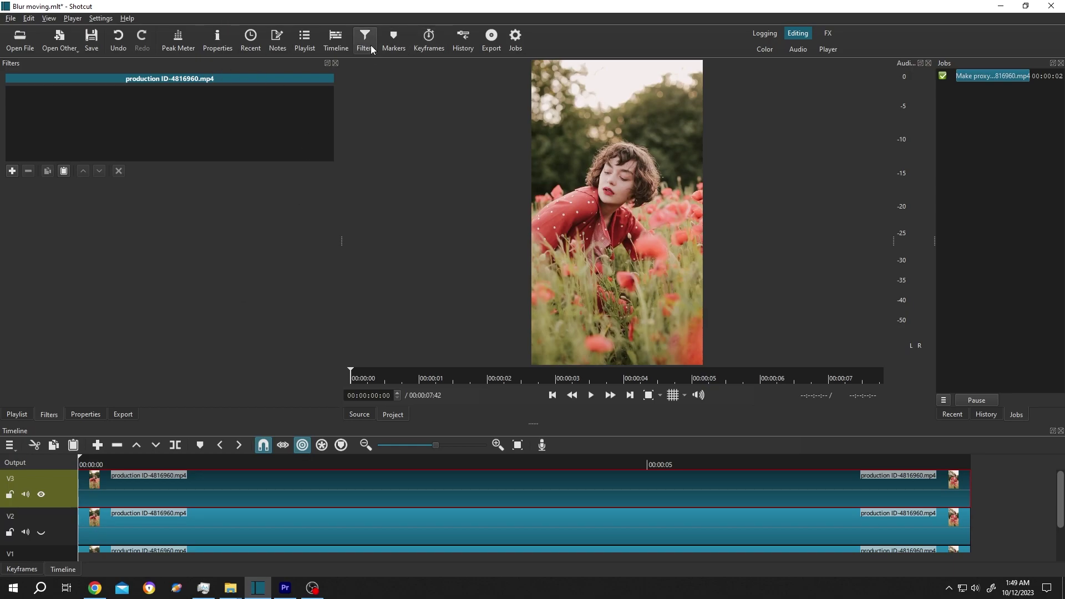
# - Add the Mosaic filter, found by searching 'mosa', to the V3 clip
pyautogui.click(11, 173)
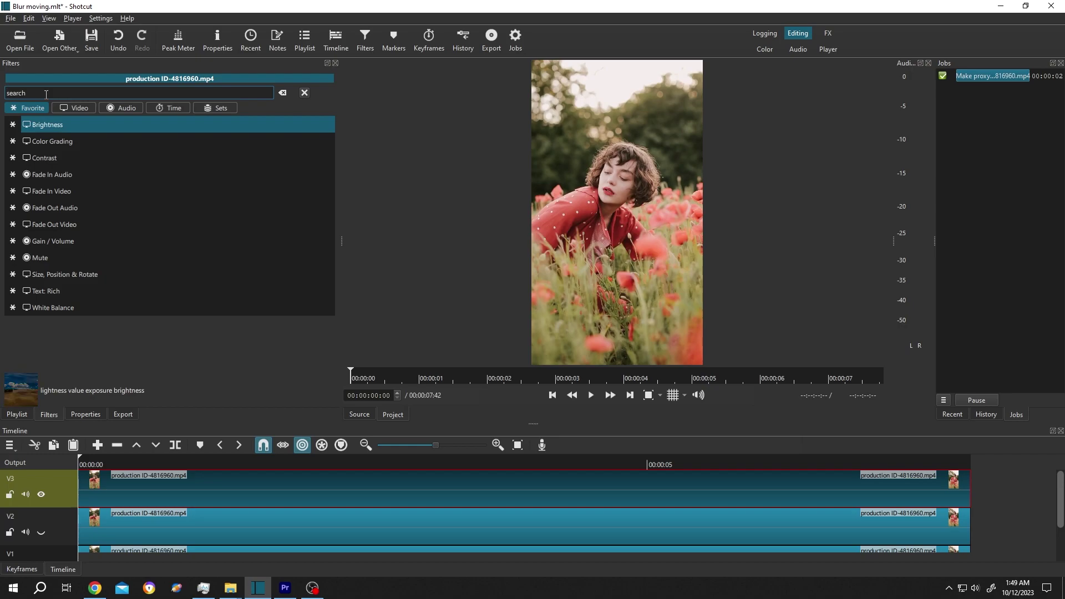
pyautogui.write('mo')
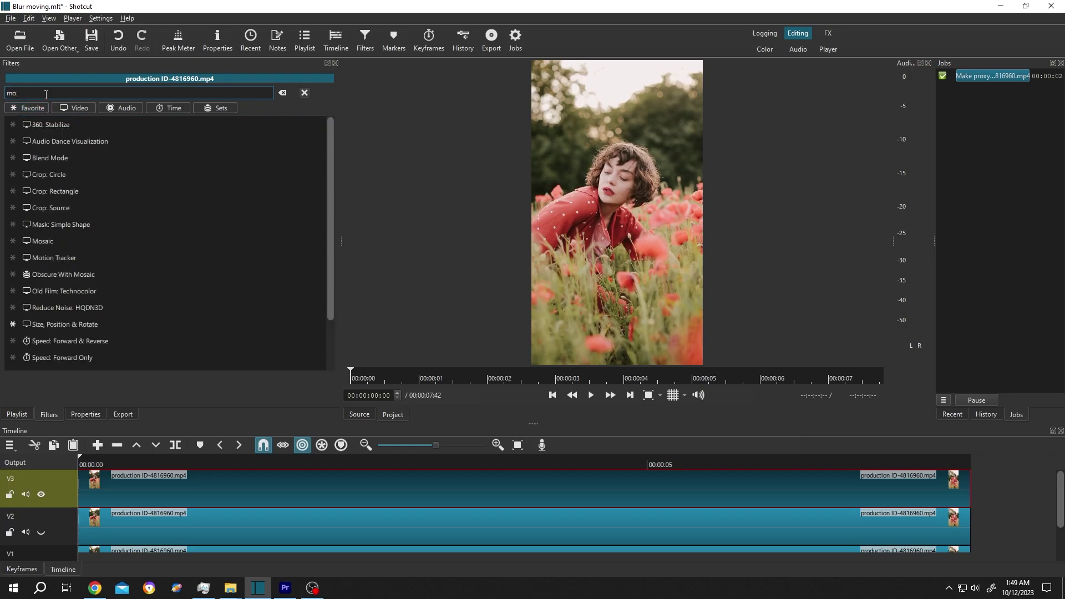
pyautogui.write('sa')
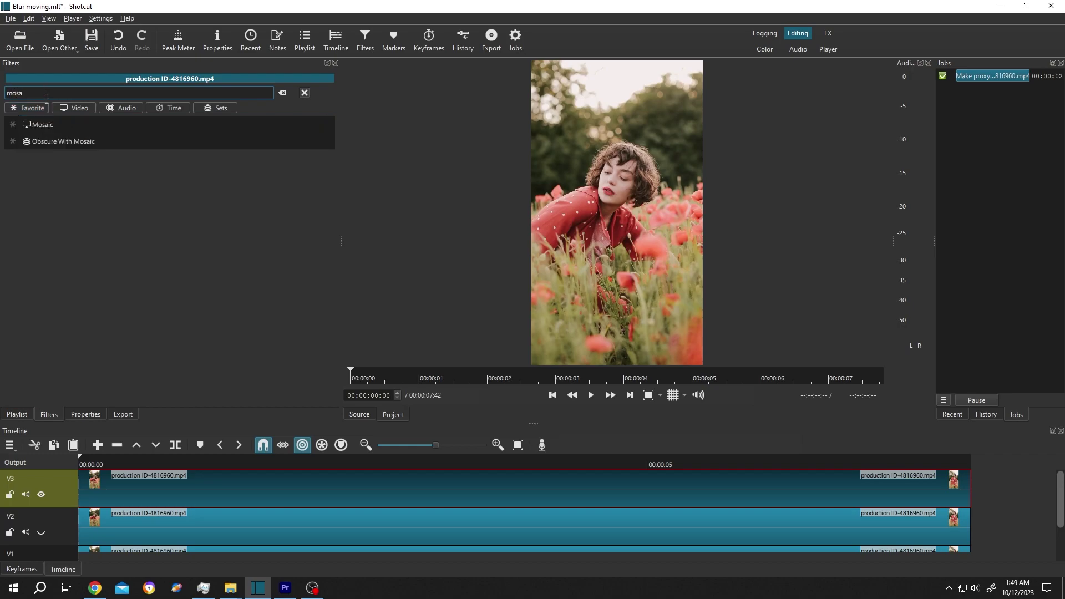
pyautogui.moveTo(42, 124)
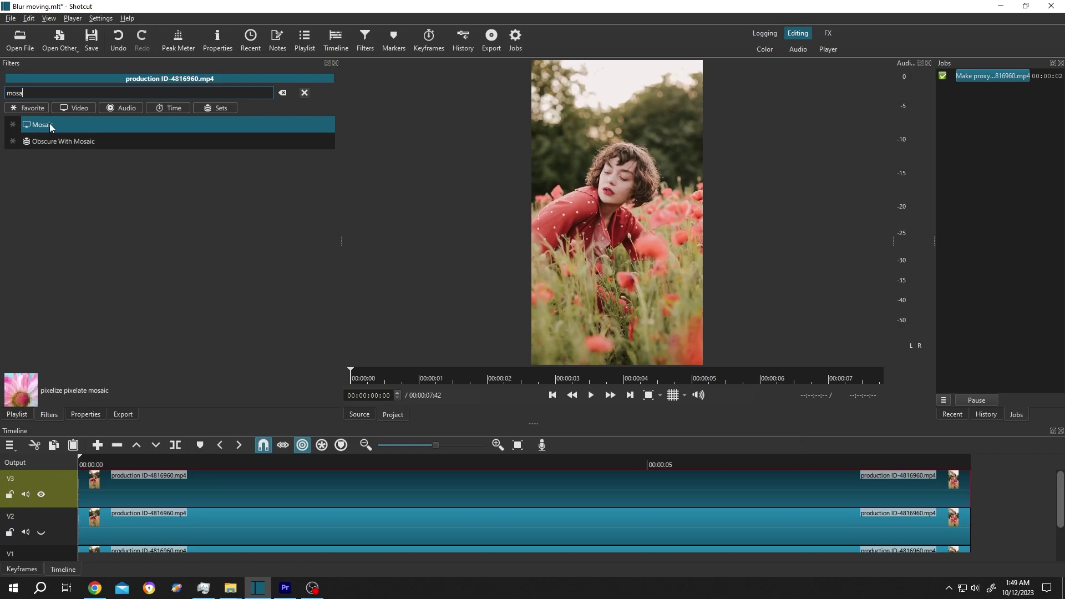
pyautogui.click(49, 123)
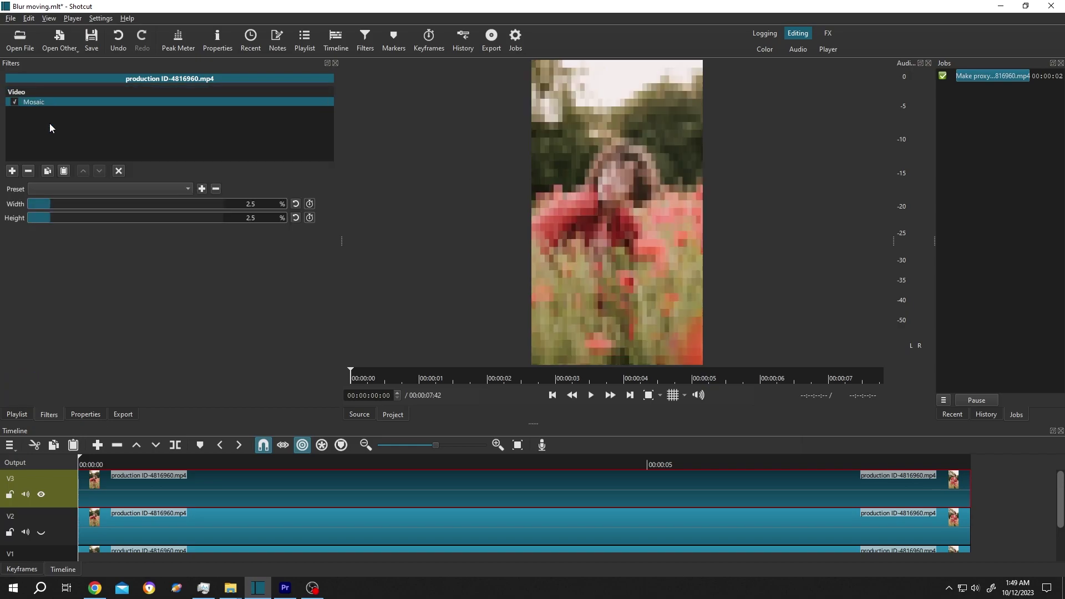
pyautogui.click(13, 172)
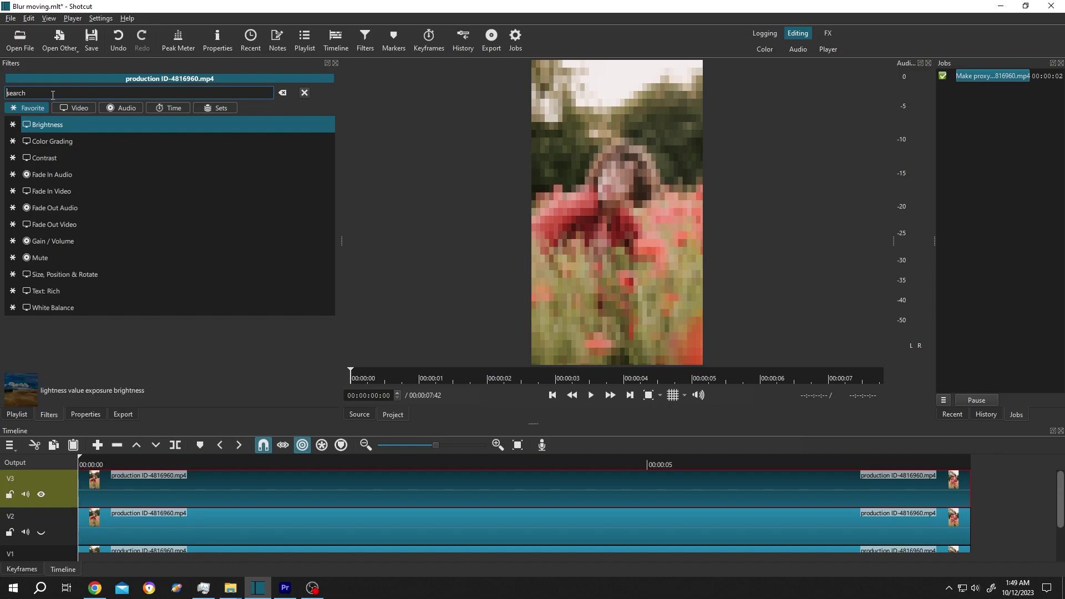
pyautogui.write('mask')
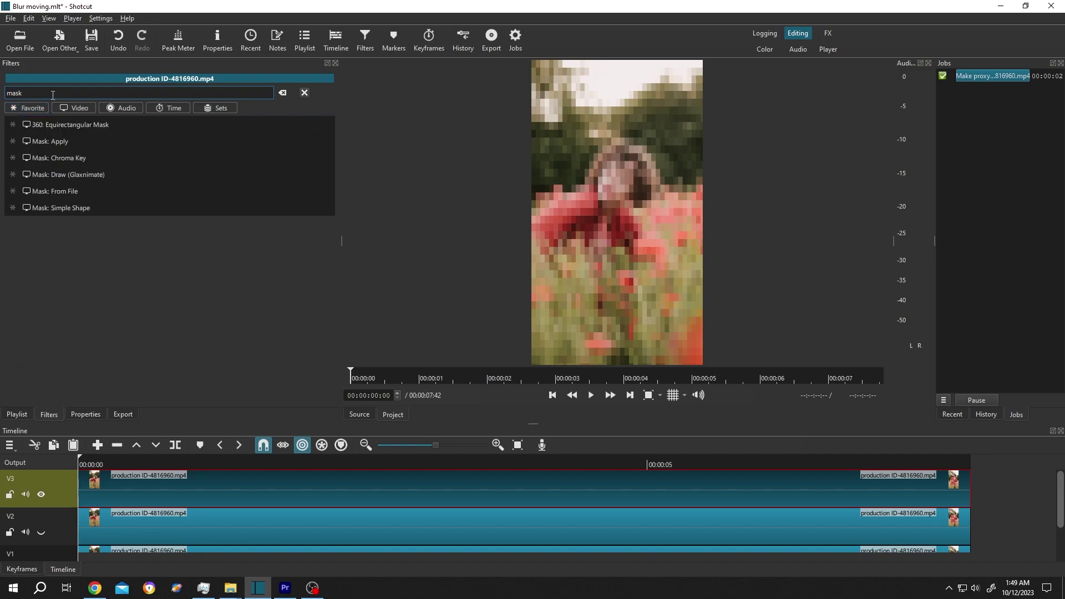
# - Add Mask: Simple Shape, switch it to Ellipse, and widen and heighten it over her face
pyautogui.click(61, 208)
pyautogui.moveTo(615, 212); pyautogui.dragTo(617, 178)
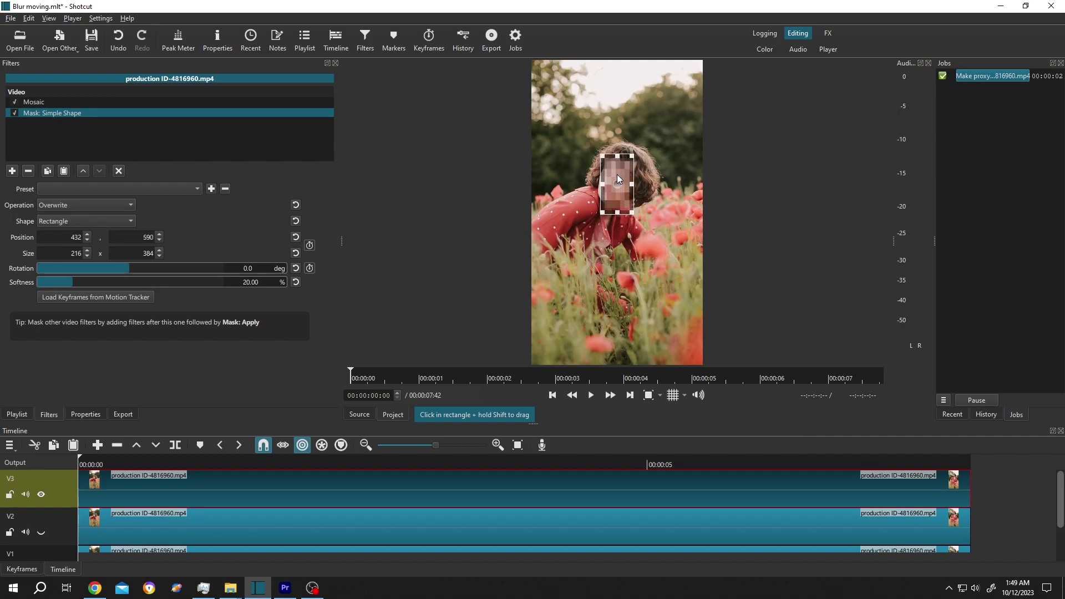
pyautogui.click(123, 220)
pyautogui.click(107, 234)
pyautogui.moveTo(600, 185)
pyautogui.mouseDown()
pyautogui.moveTo(586, 185)
pyautogui.moveTo(650, 188)
pyautogui.mouseUp()
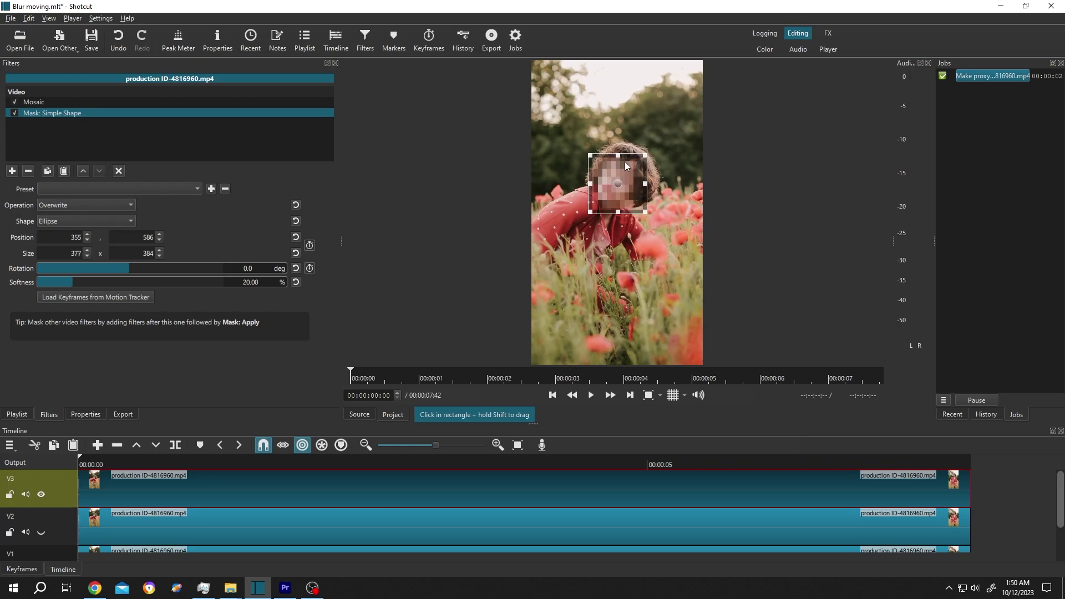
pyautogui.moveTo(616, 155); pyautogui.dragTo(616, 141)
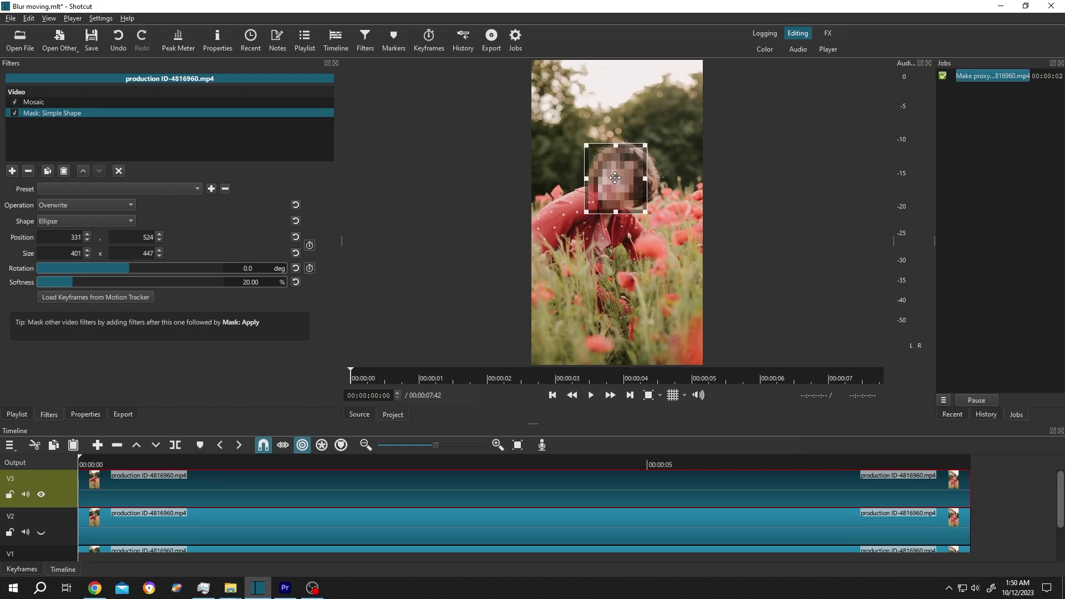
# - Set the Mosaic filter's Width to 3.2% and Height to 2.0%
pyautogui.click(40, 102)
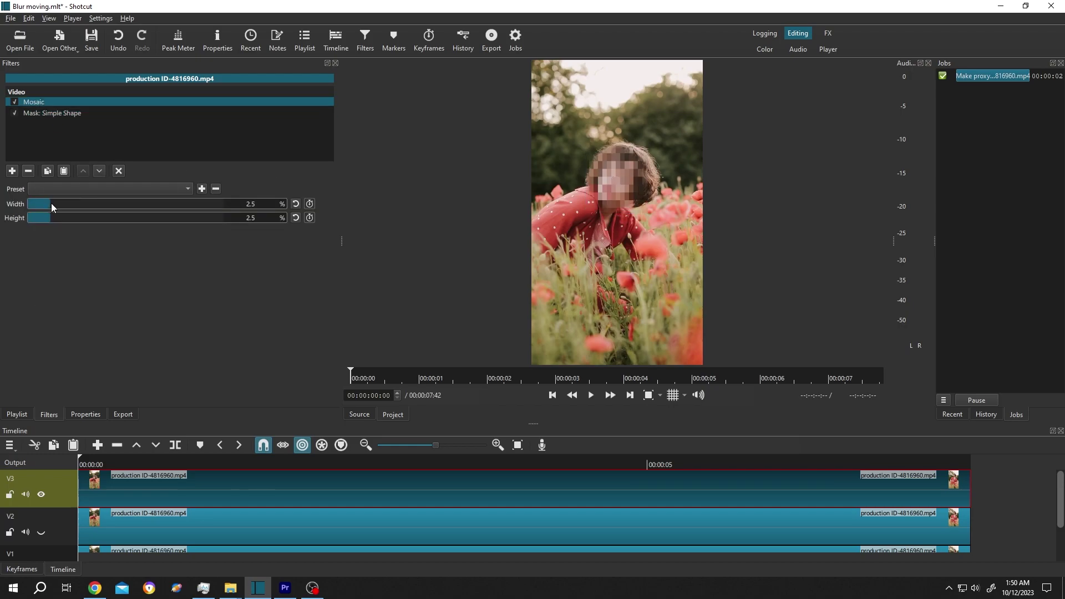
pyautogui.moveTo(51, 203); pyautogui.dragTo(66, 198)
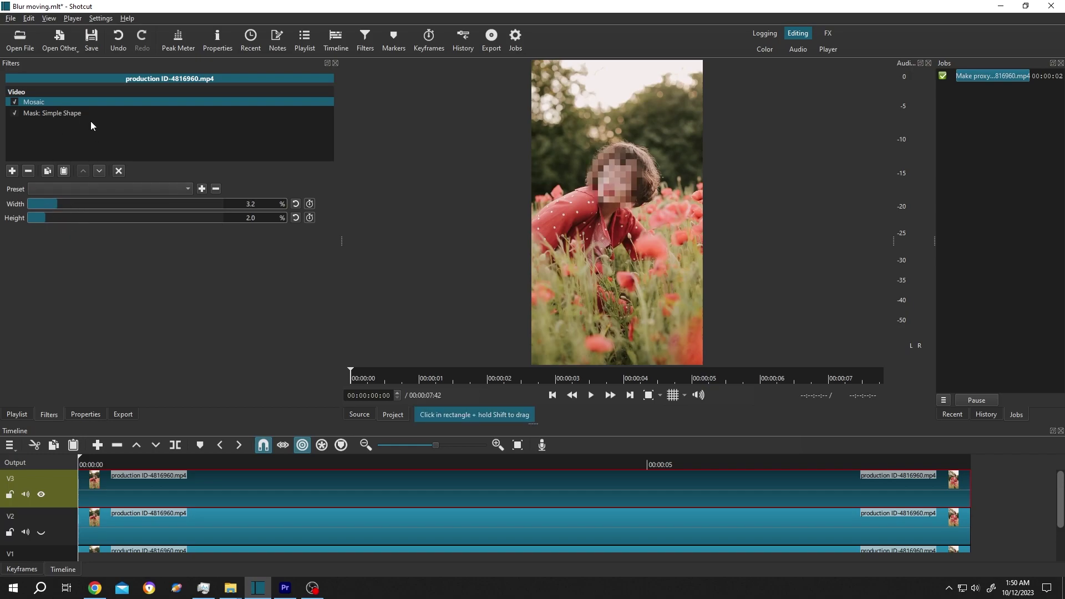
pyautogui.click(76, 114)
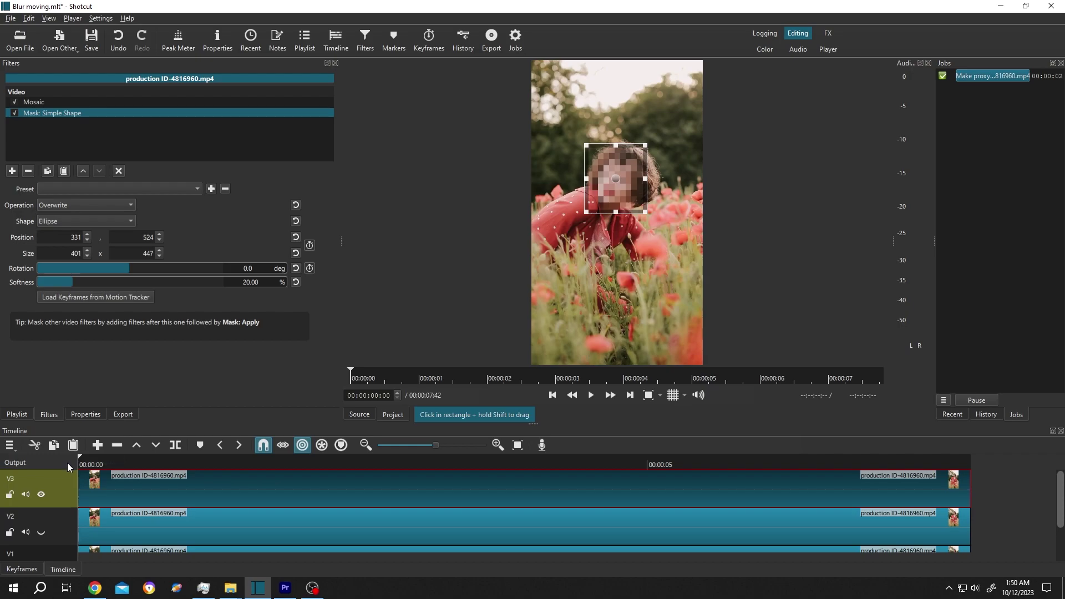
# - Enable Position and Rotation keyframes and set the first mask keyframe on her face
pyautogui.click(310, 245)
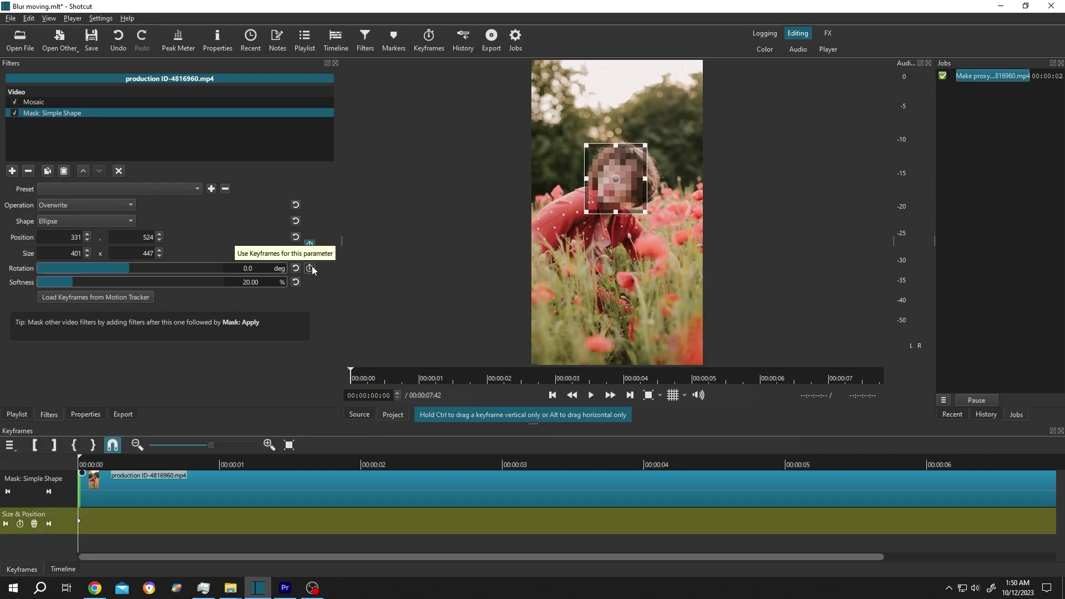
pyautogui.click(310, 269)
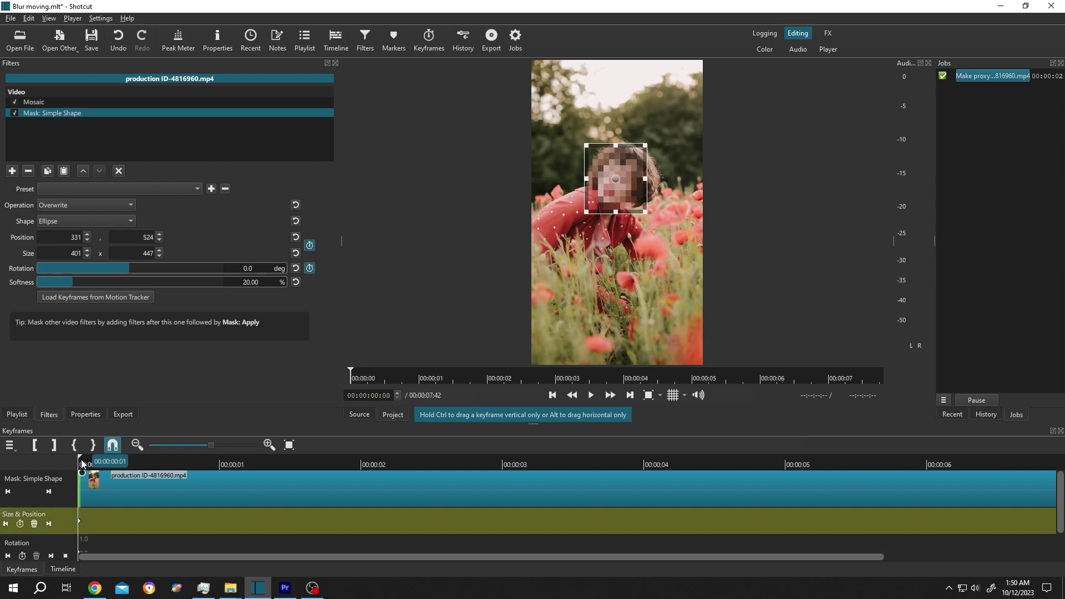
pyautogui.moveTo(80, 459); pyautogui.dragTo(113, 458)
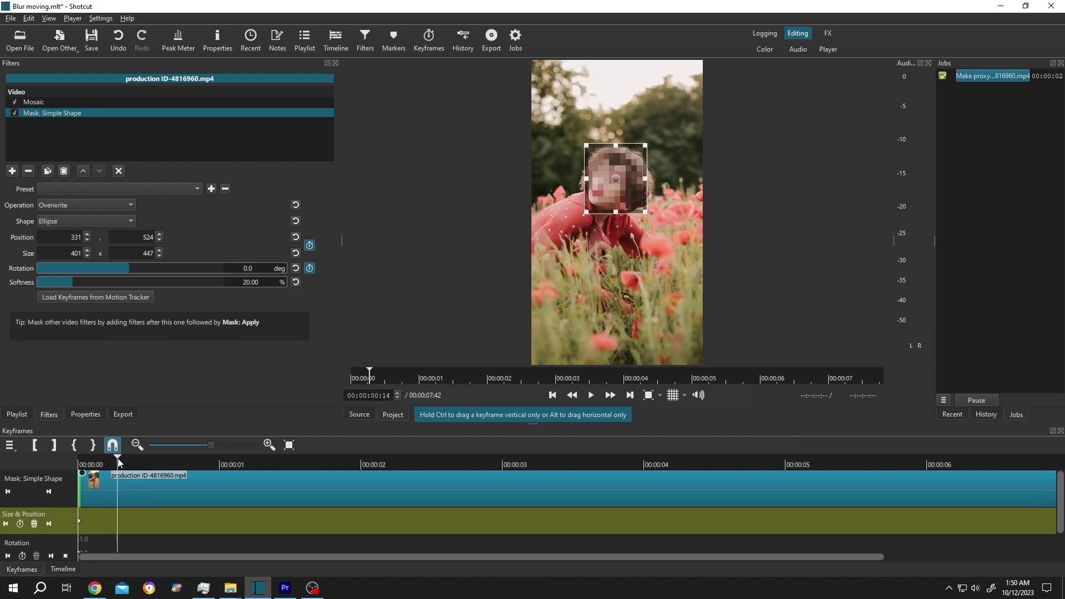
pyautogui.moveTo(112, 458); pyautogui.dragTo(121, 459)
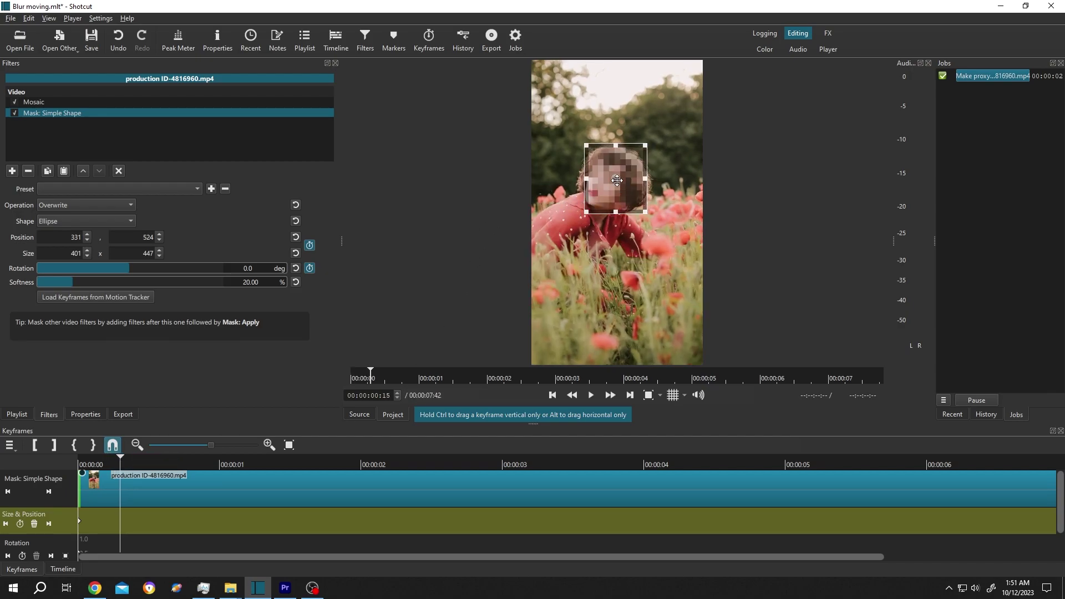
pyautogui.moveTo(610, 180); pyautogui.dragTo(596, 184)
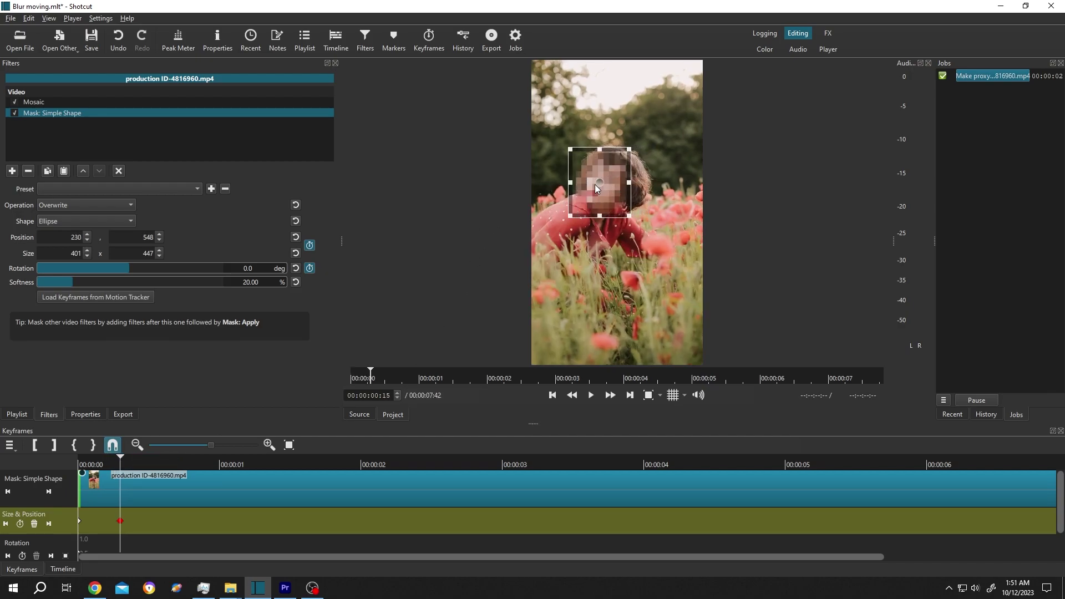
# - Add further mask position keyframes following the face through about 5.6 seconds
pyautogui.click(156, 458)
pyautogui.moveTo(603, 197); pyautogui.dragTo(568, 195)
pyautogui.moveTo(200, 458); pyautogui.dragTo(236, 458)
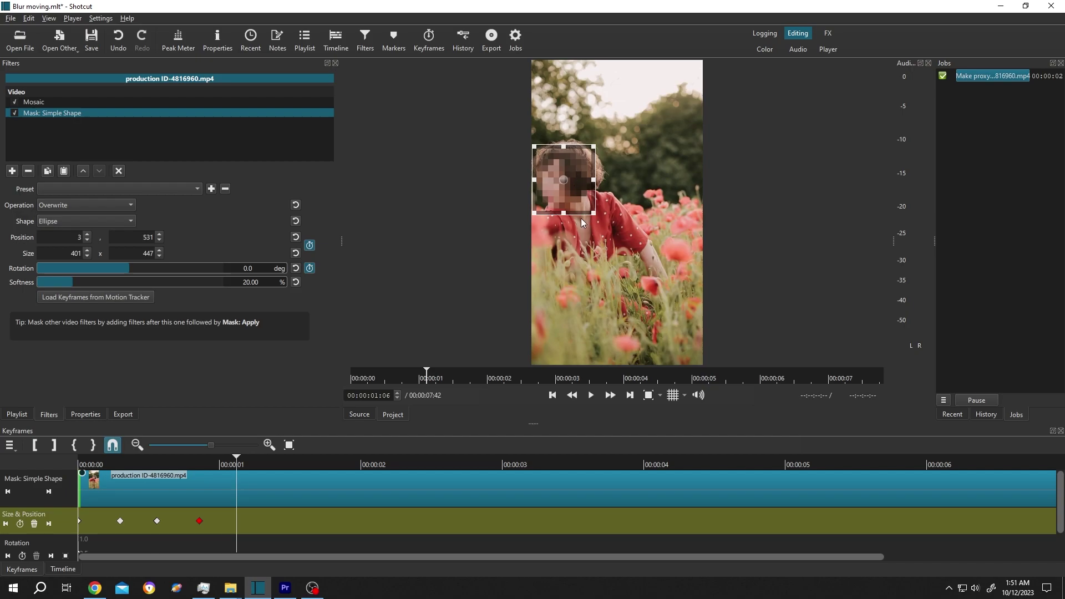
pyautogui.click(563, 180)
pyautogui.moveTo(242, 463); pyautogui.dragTo(367, 465)
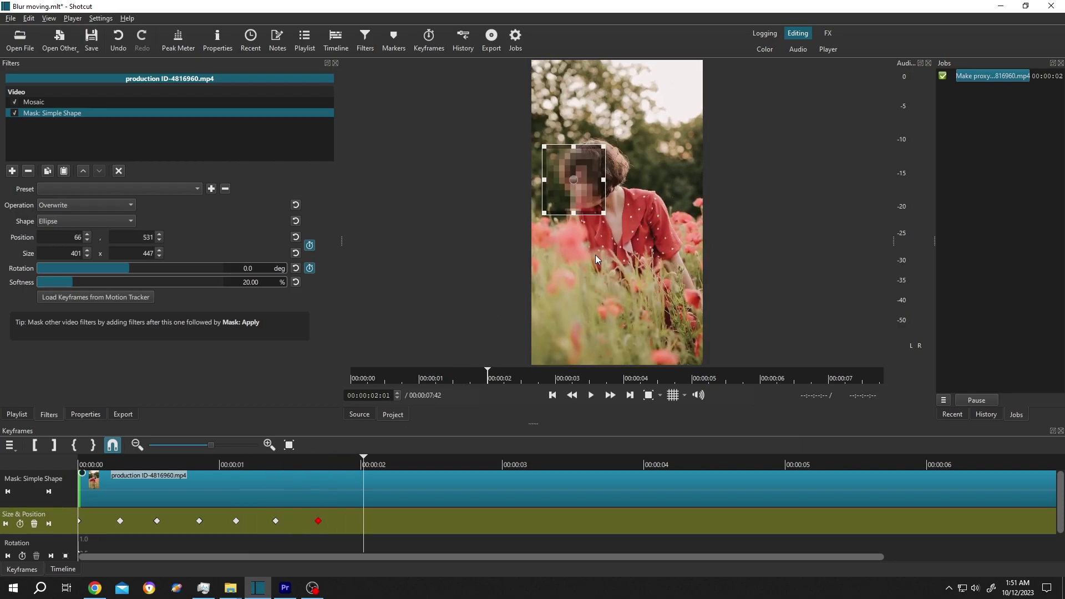
pyautogui.moveTo(572, 176); pyautogui.dragTo(597, 181)
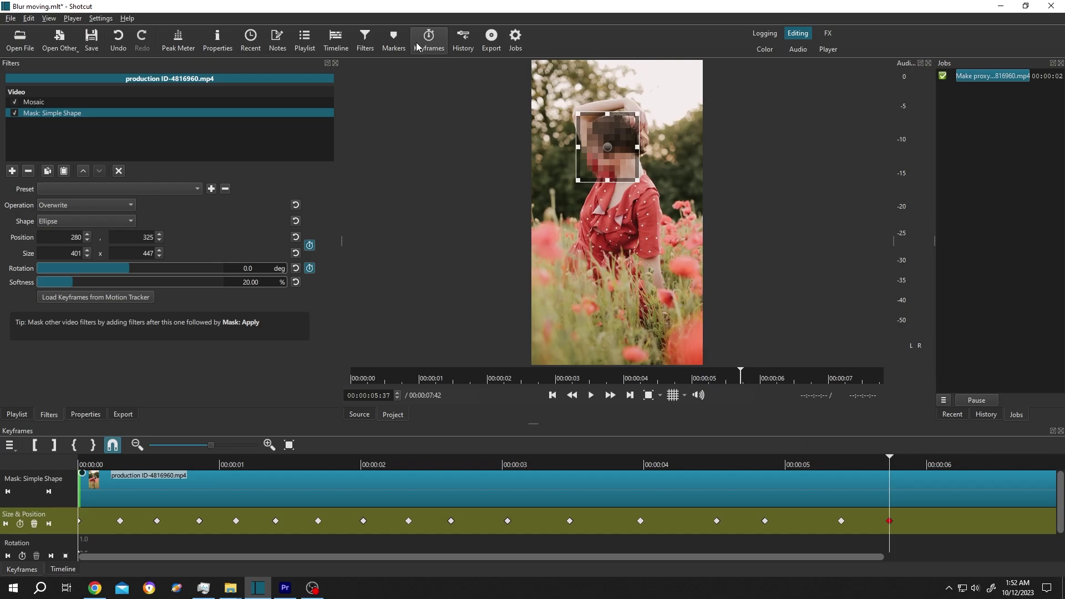
# - Delete the Size & Position keyframe near 00:00:04 in the Keyframes panel
pyautogui.click(340, 39)
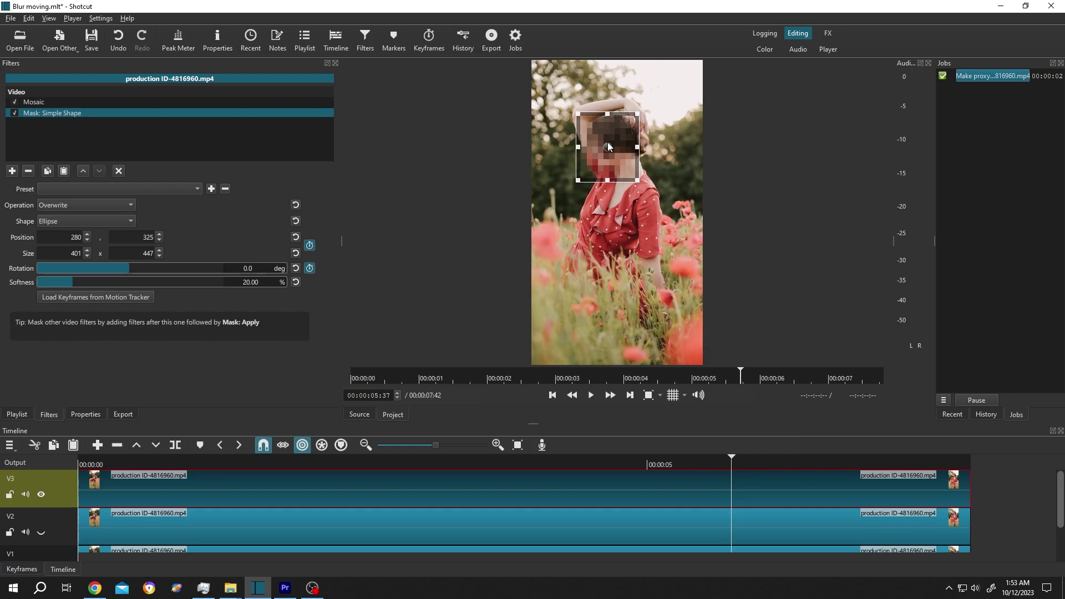
pyautogui.click(430, 38)
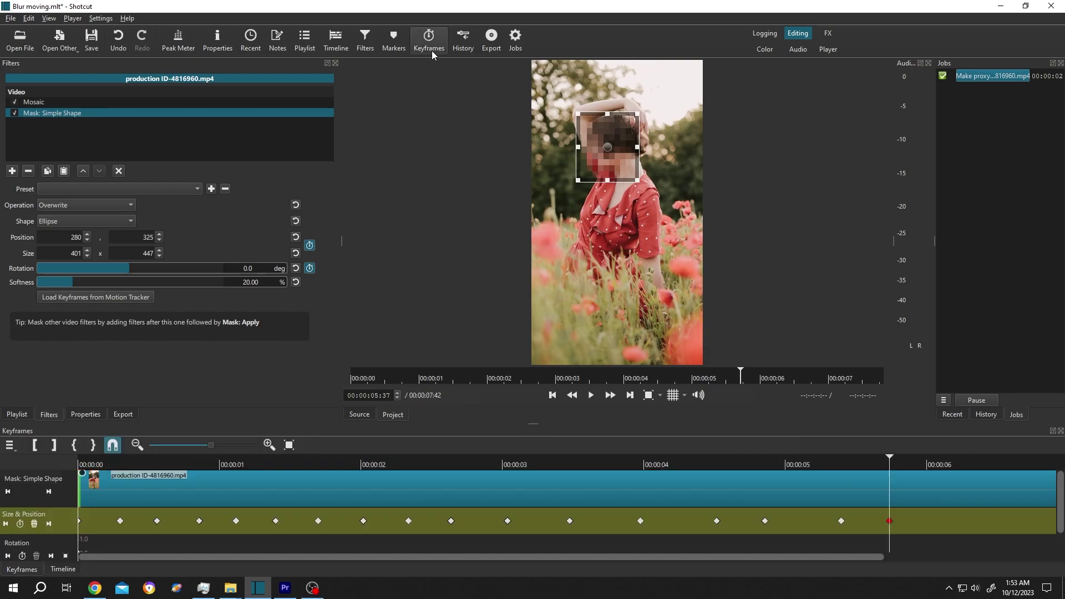
pyautogui.click(640, 520)
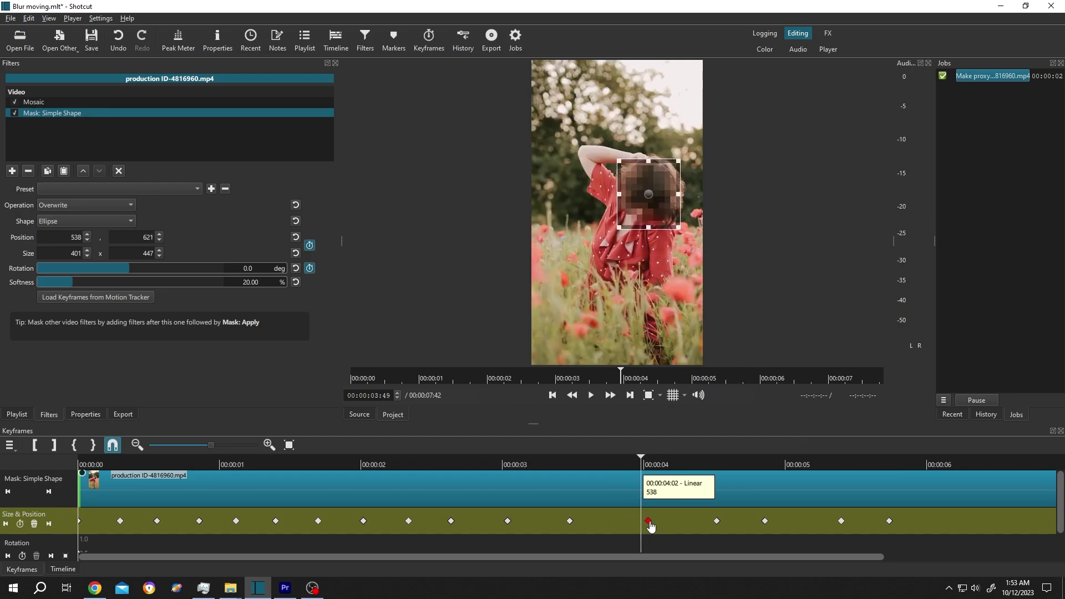
pyautogui.click(34, 525)
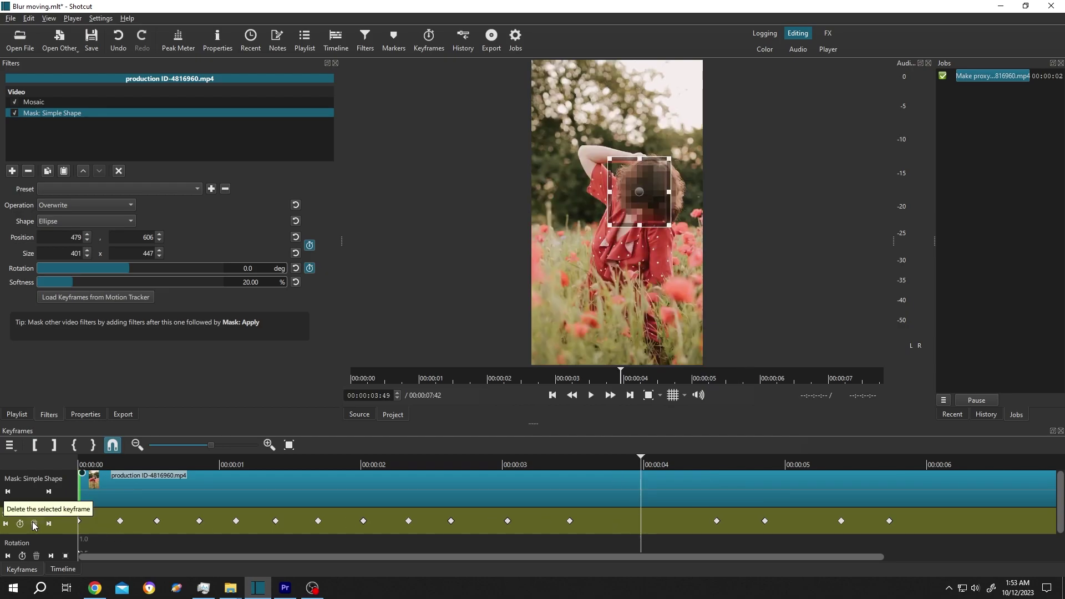
pyautogui.click(336, 38)
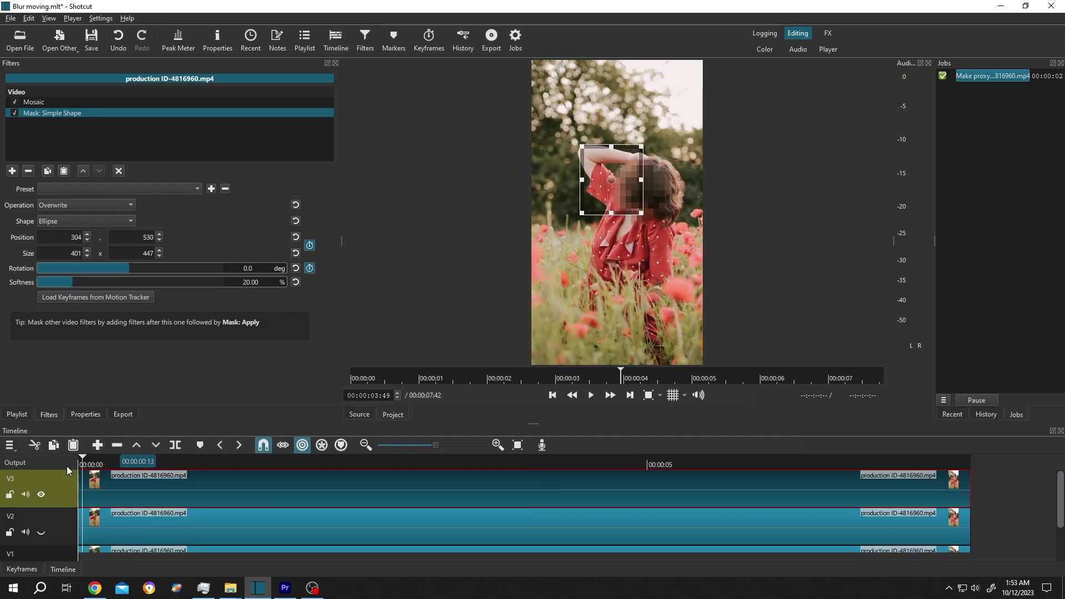
# - Select track V2 and play the clip to check the moving face mask
pyautogui.click(33, 525)
pyautogui.click(591, 394)
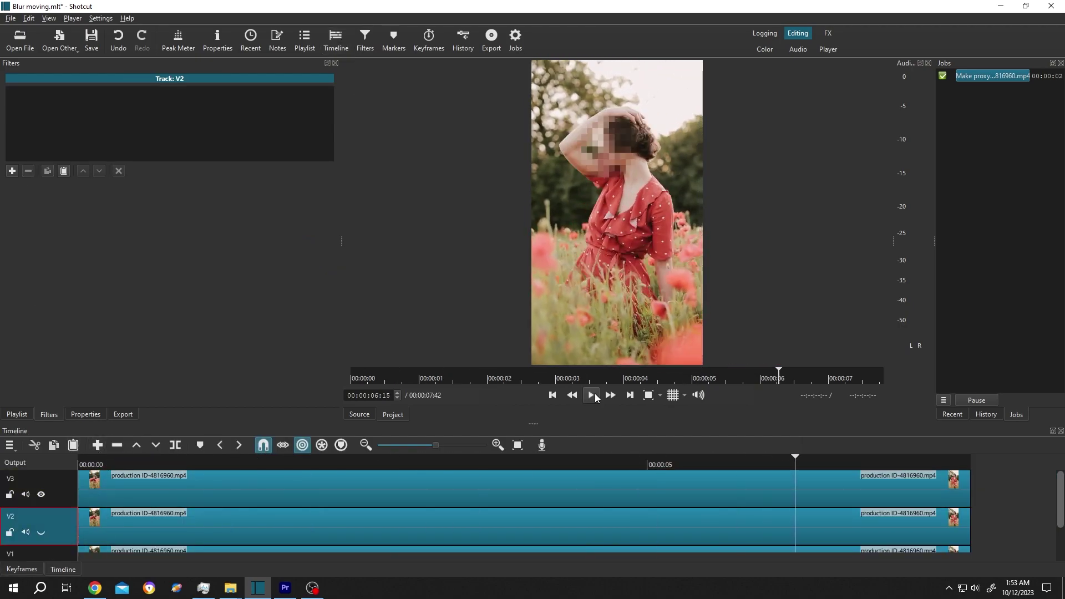